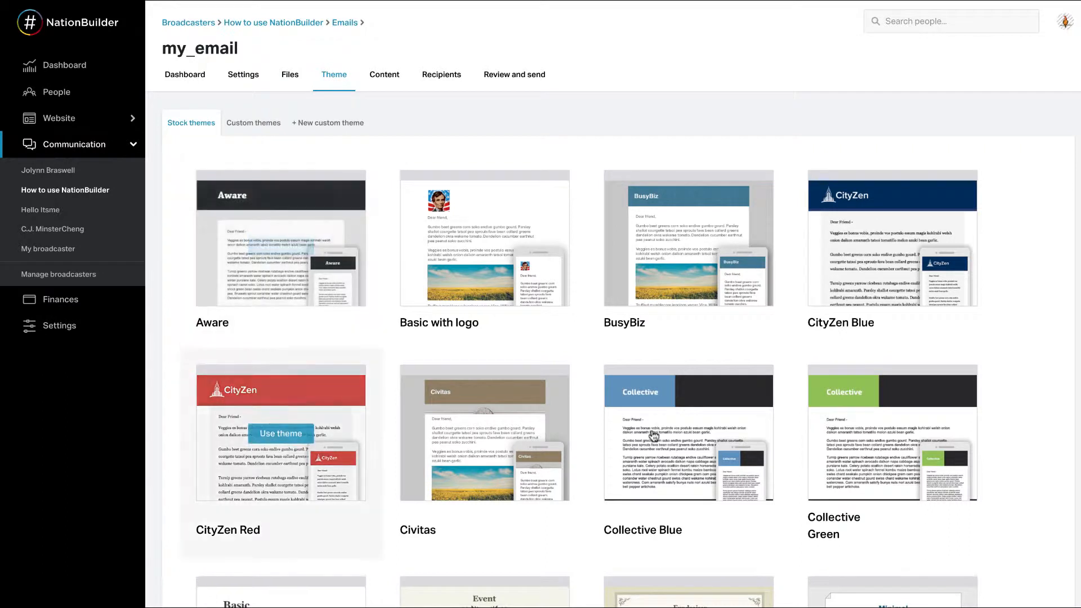
- Widen the email content editor beside the preview and collapse the main navigation sidebar
mouse_move(483, 247)
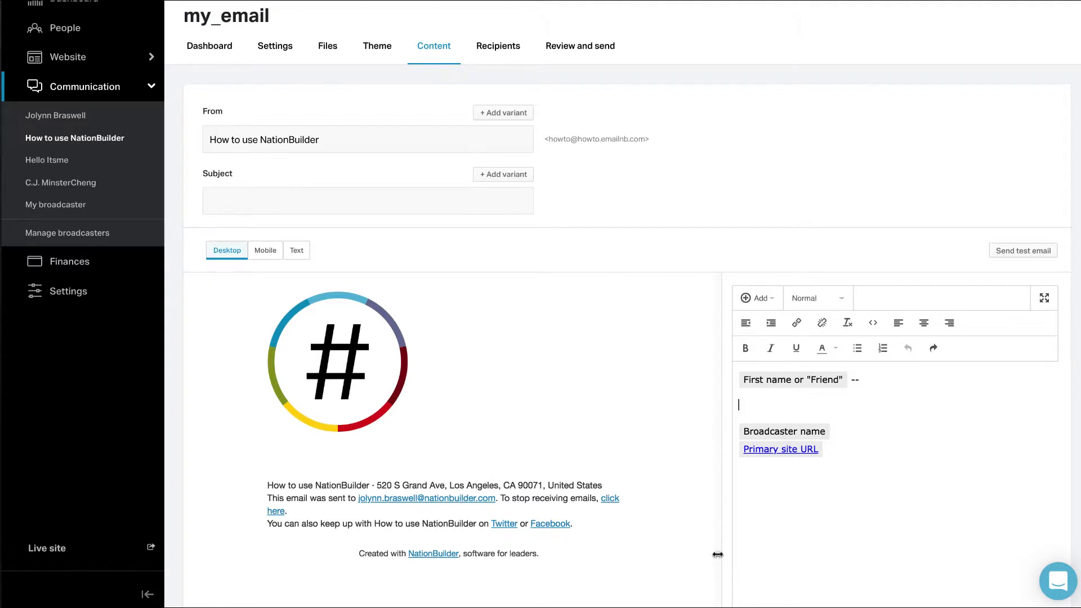
drag(717, 554, 615, 518)
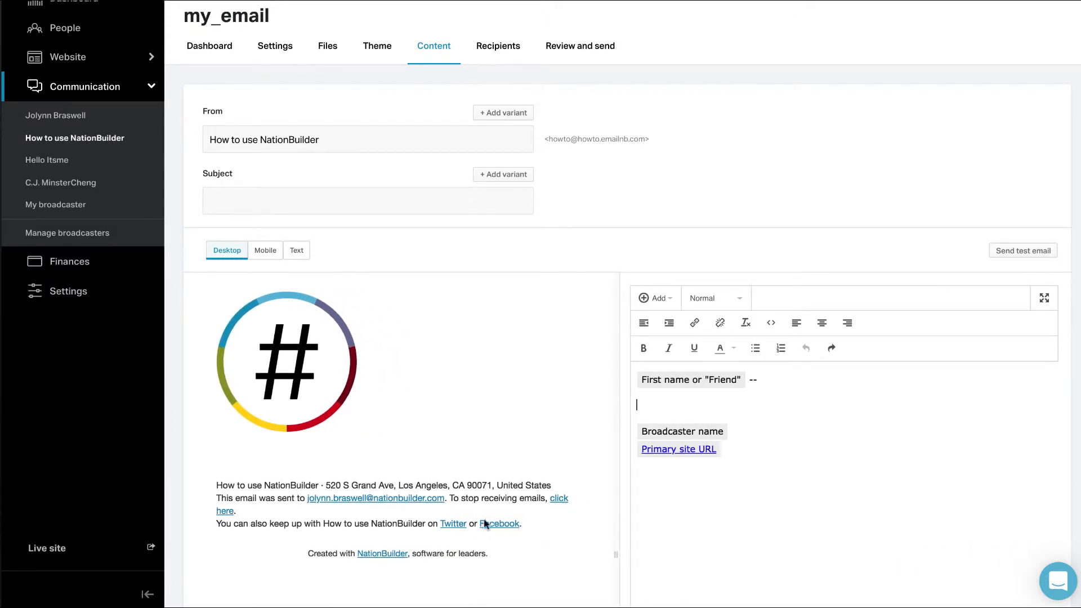
click(147, 594)
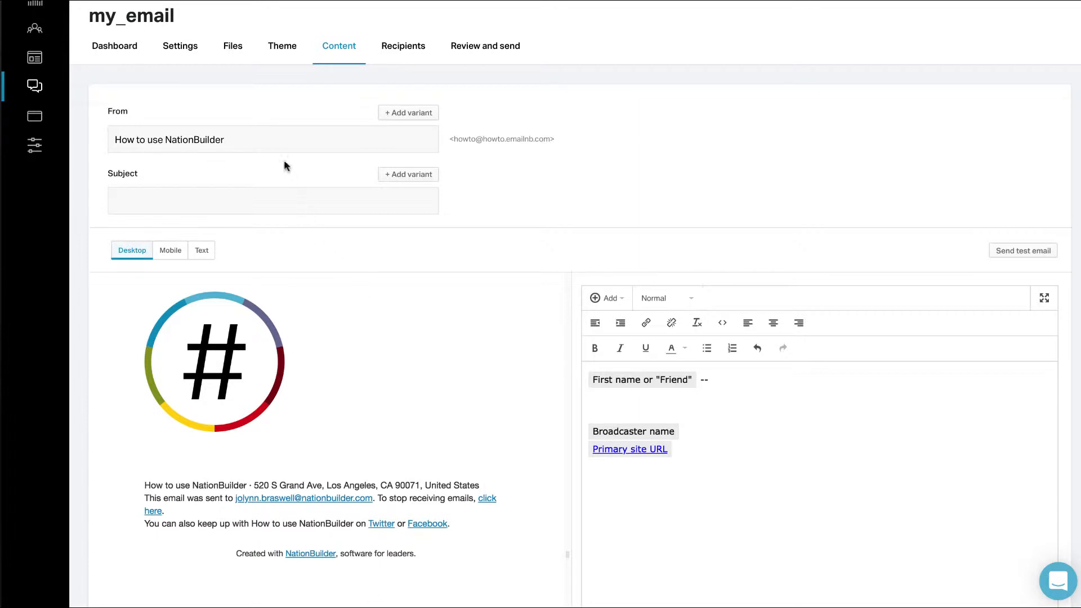
- Set the subject to "Thank you!" and write body paragraphs thanking top supporters of Abe for Prez and introducing their personal fundraising page
click(276, 141)
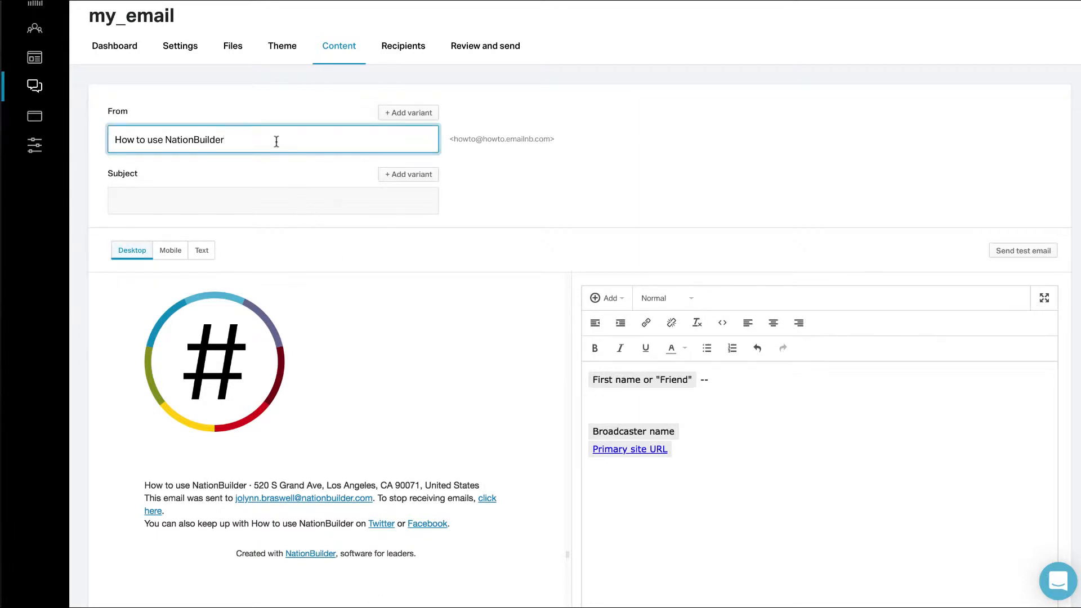
click(259, 200)
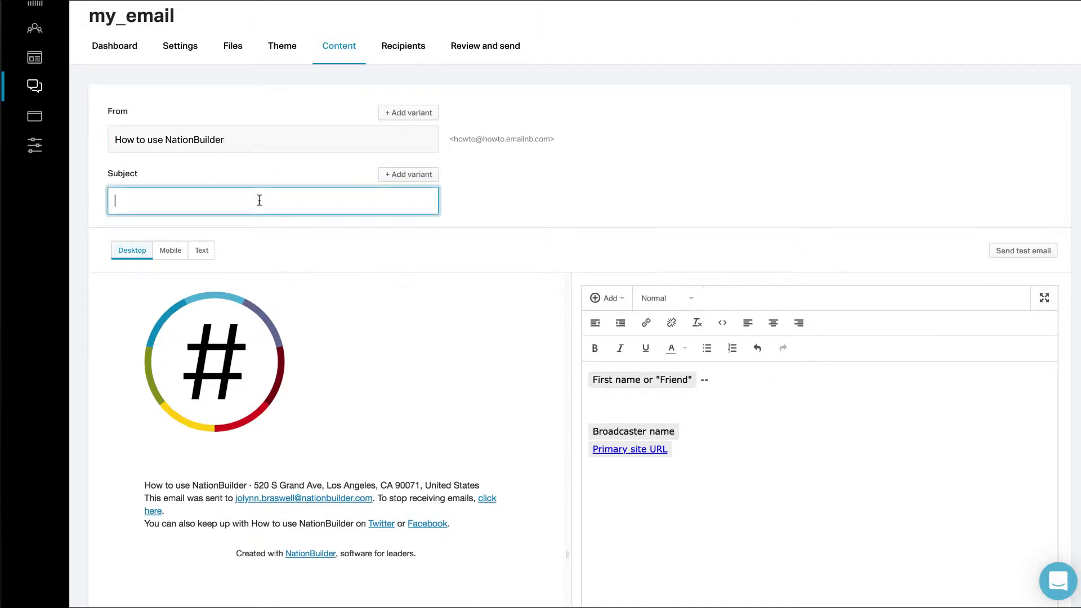
text(Thank you!)
click(592, 184)
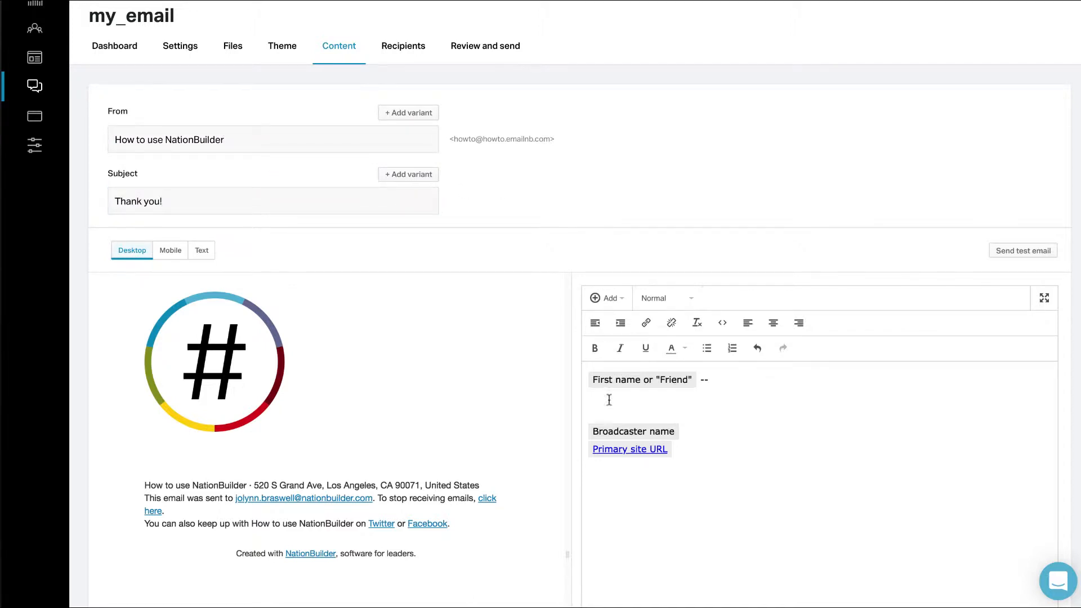
text(Did you know you're one of our top supporters? You've given  to Abe for Prez and we are super grateful for that!  If you'd like to fundraise for jus, you can customize your personal fundraising page, and even create a goal, over here:)
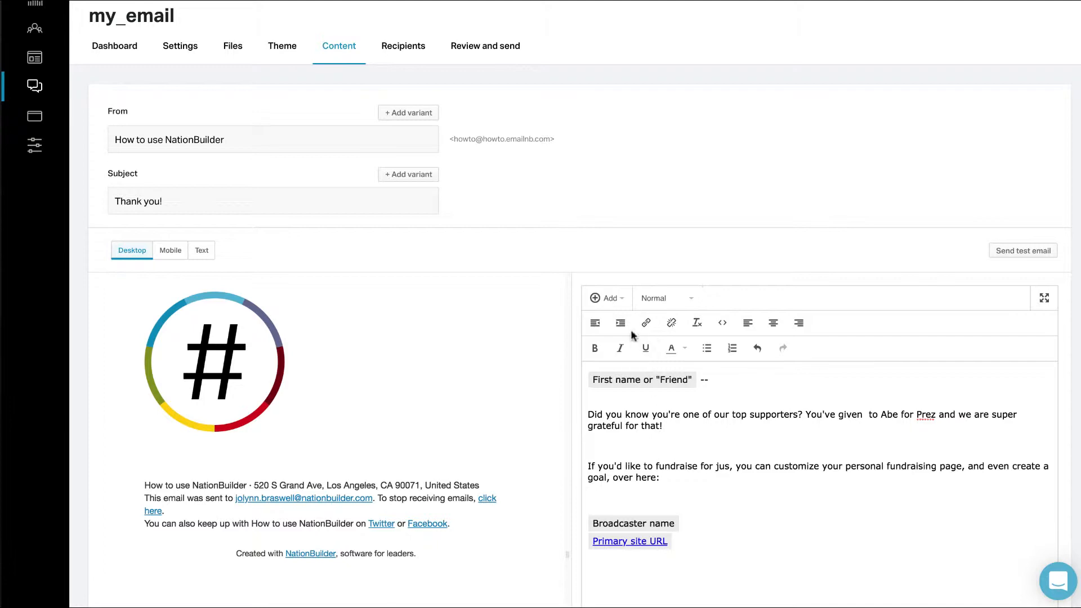
- Try an uploaded giraffe image at reduced size between the two body paragraphs and remove it
click(620, 297)
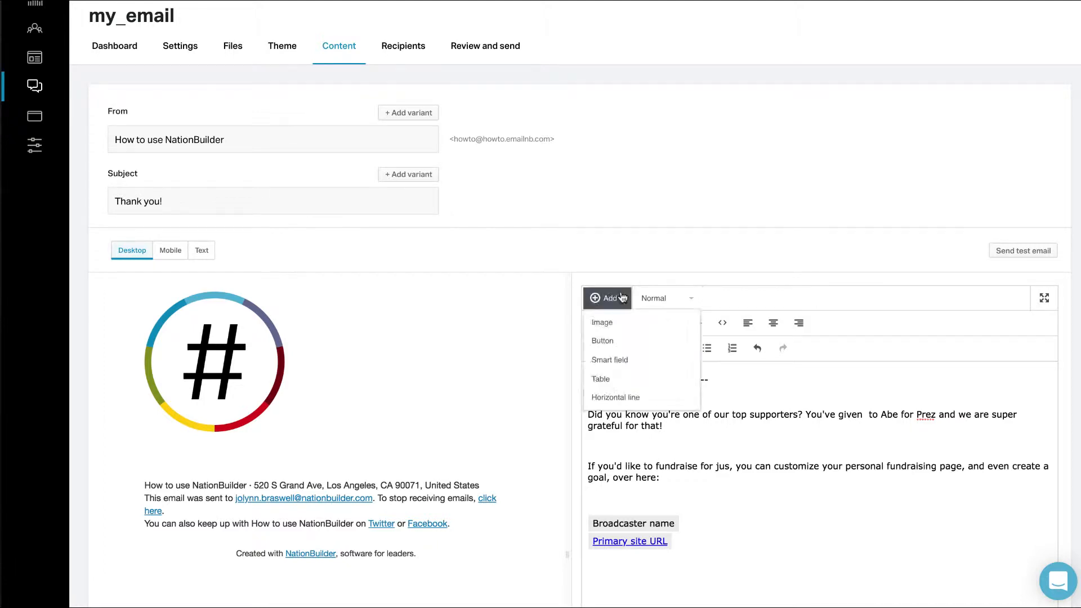
click(621, 326)
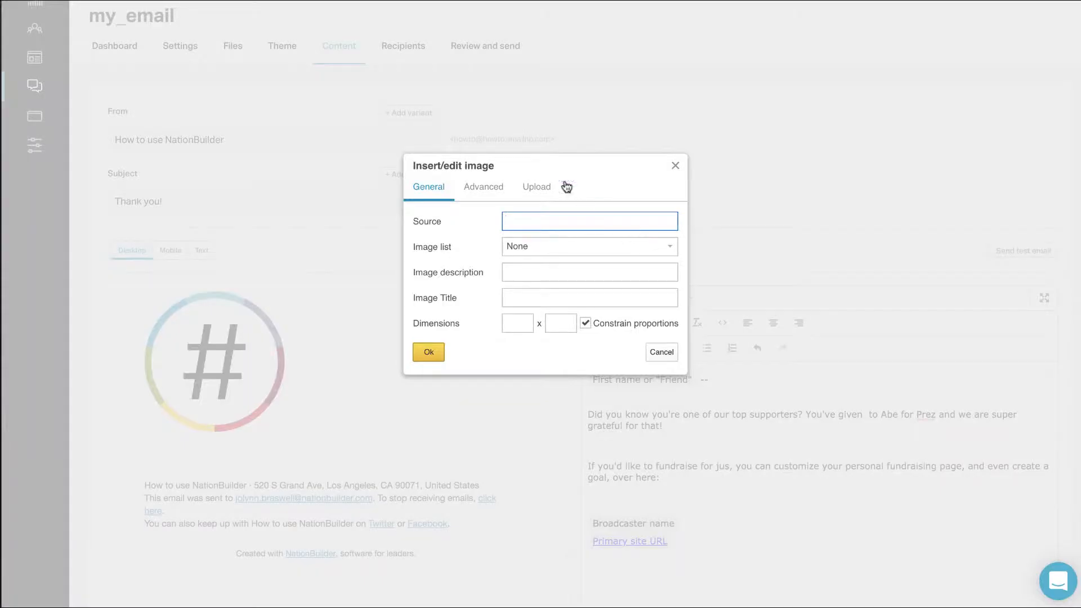
click(536, 192)
drag(866, 107, 571, 299)
click(428, 353)
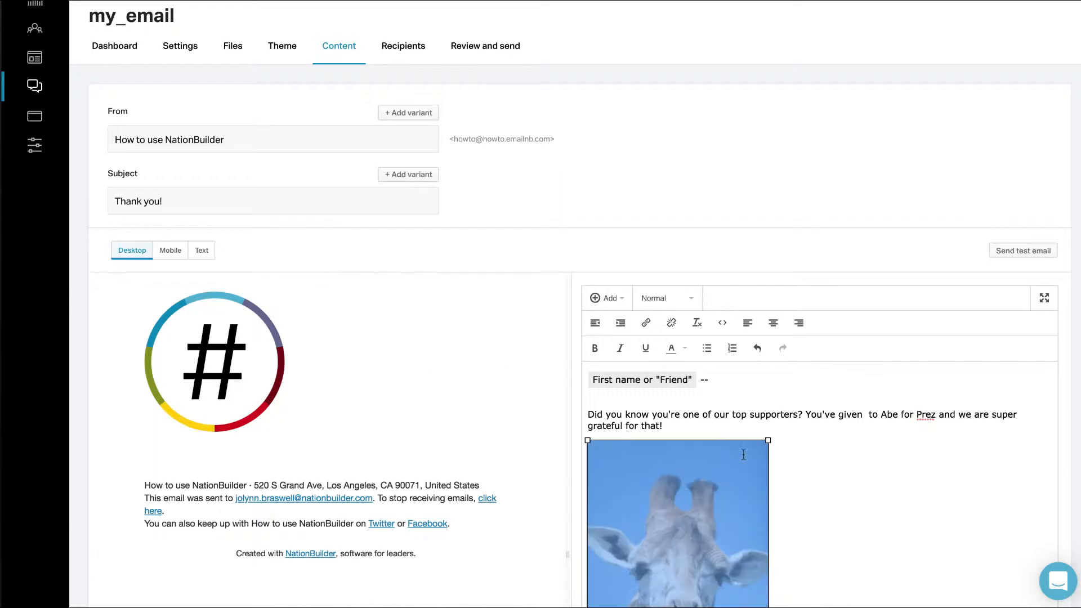
drag(769, 439, 647, 503)
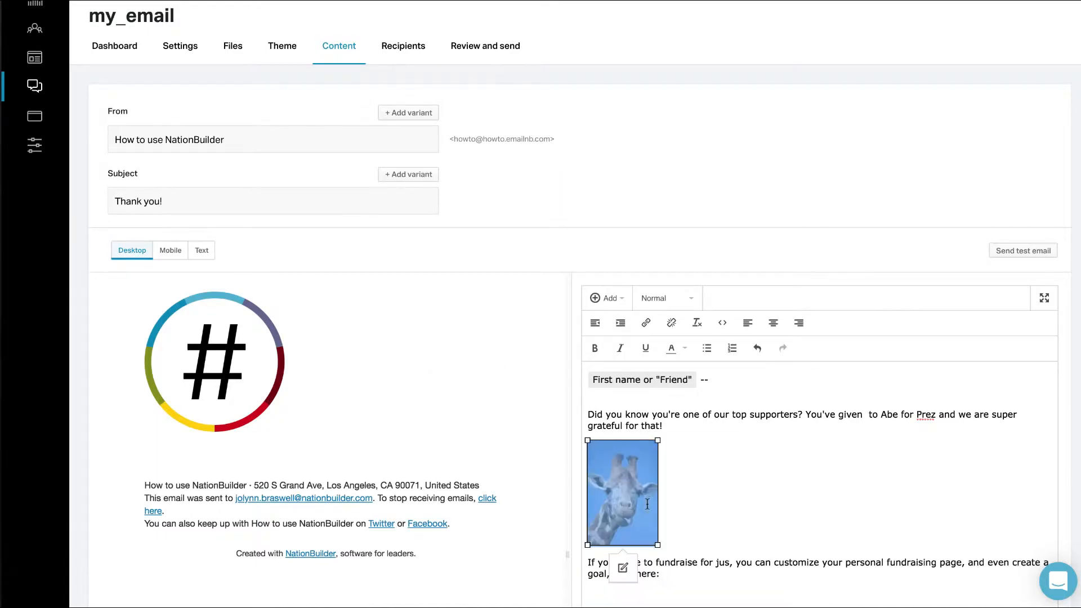
key(BackSpace)
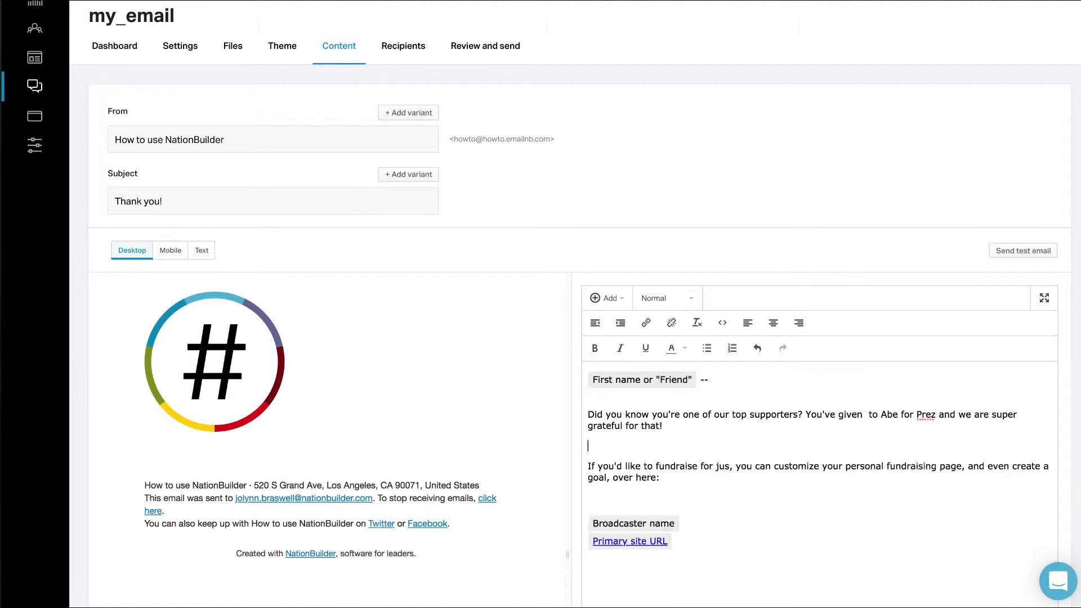
- Try a centered "Click me!" button between the two body paragraphs and remove it
click(609, 298)
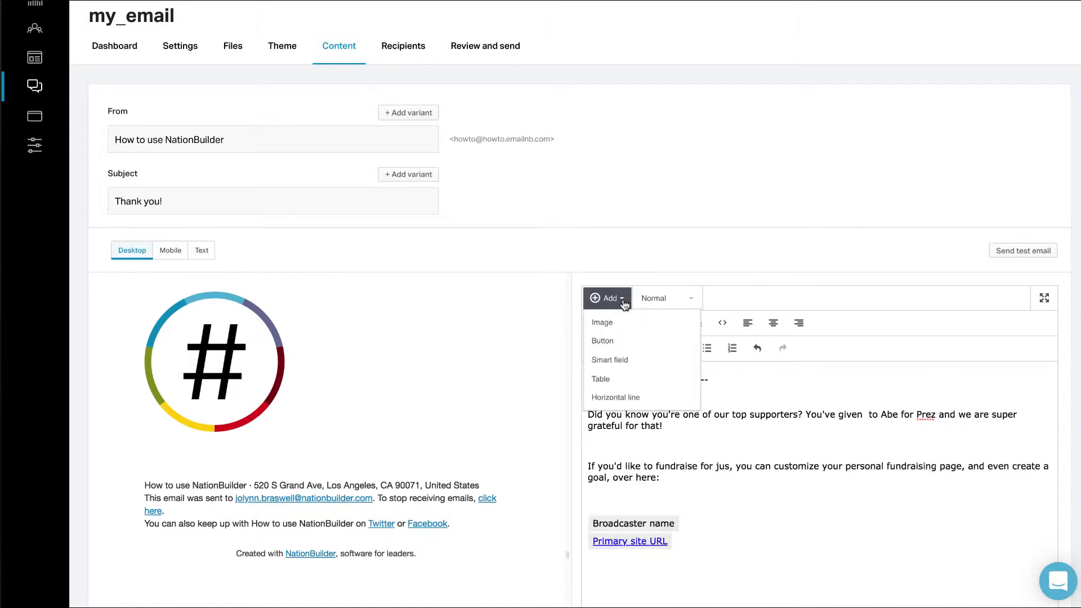
click(612, 342)
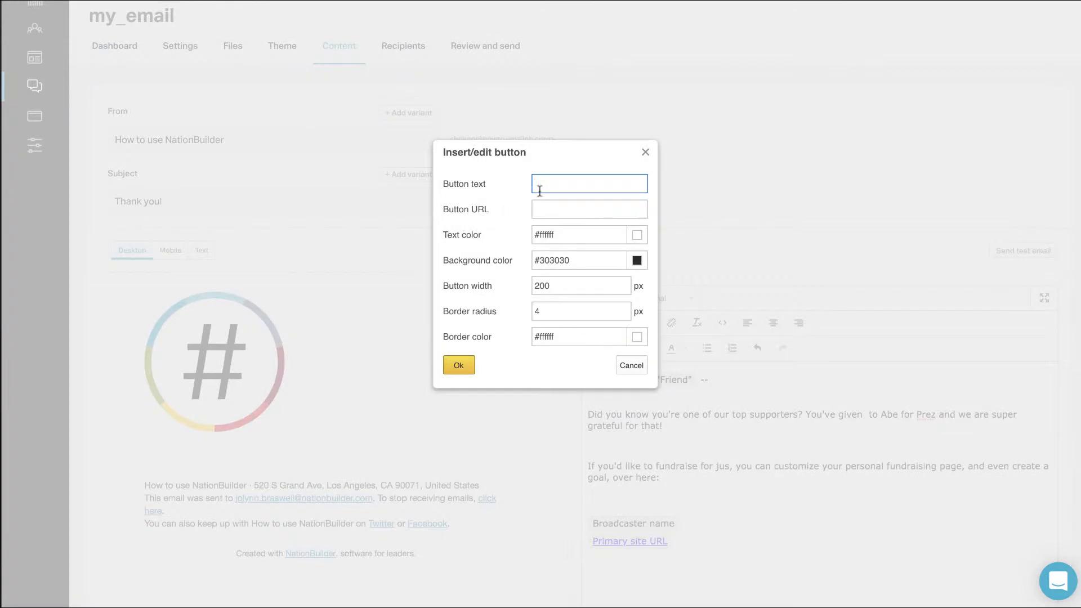
text(Click me!)
click(458, 367)
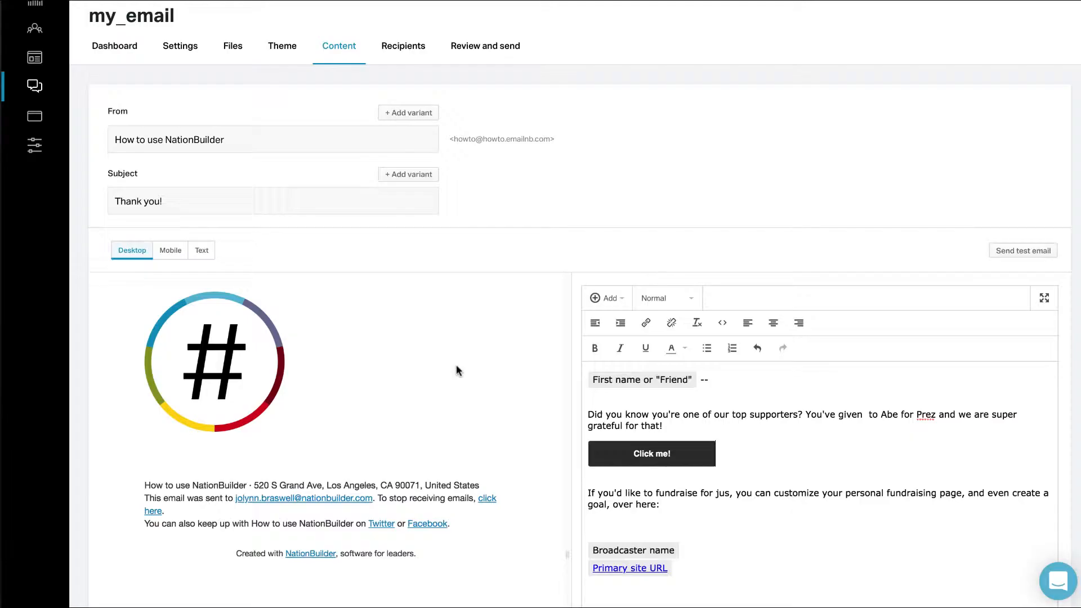
click(615, 453)
double_click(771, 327)
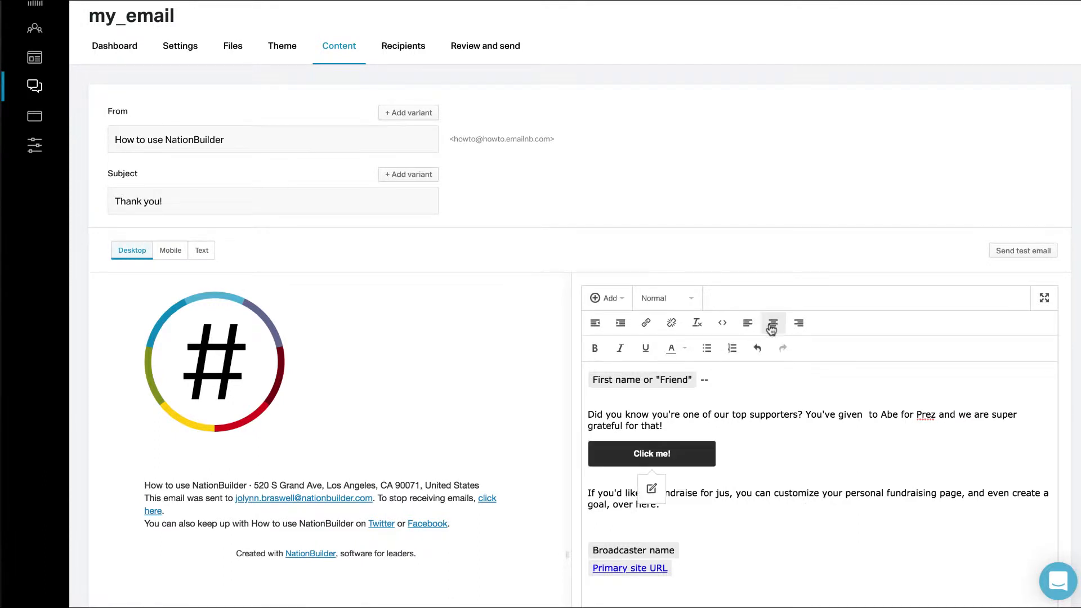
click(771, 328)
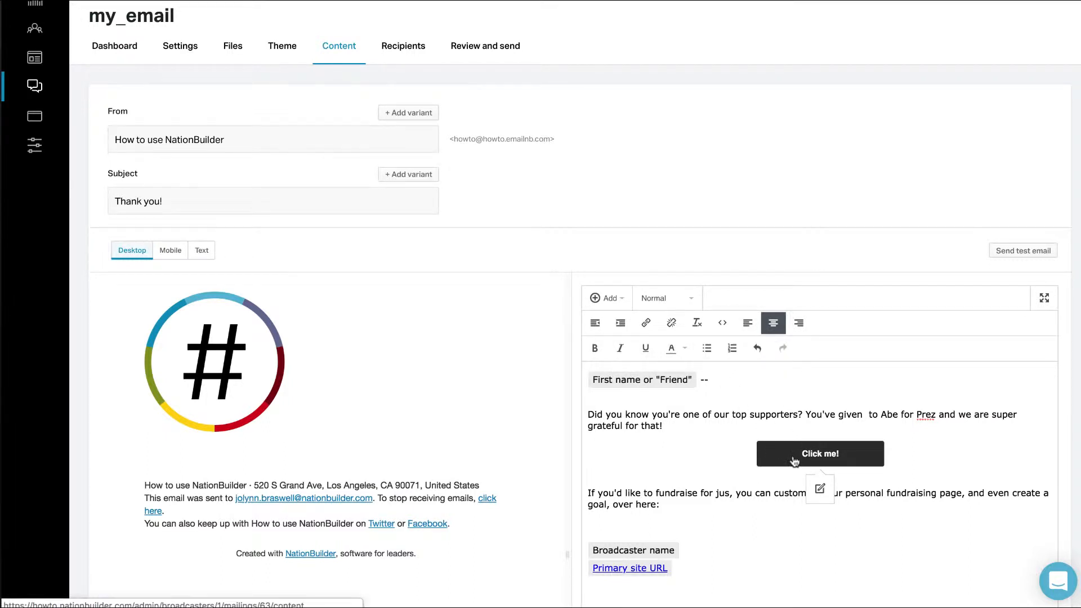
key(BackSpace)
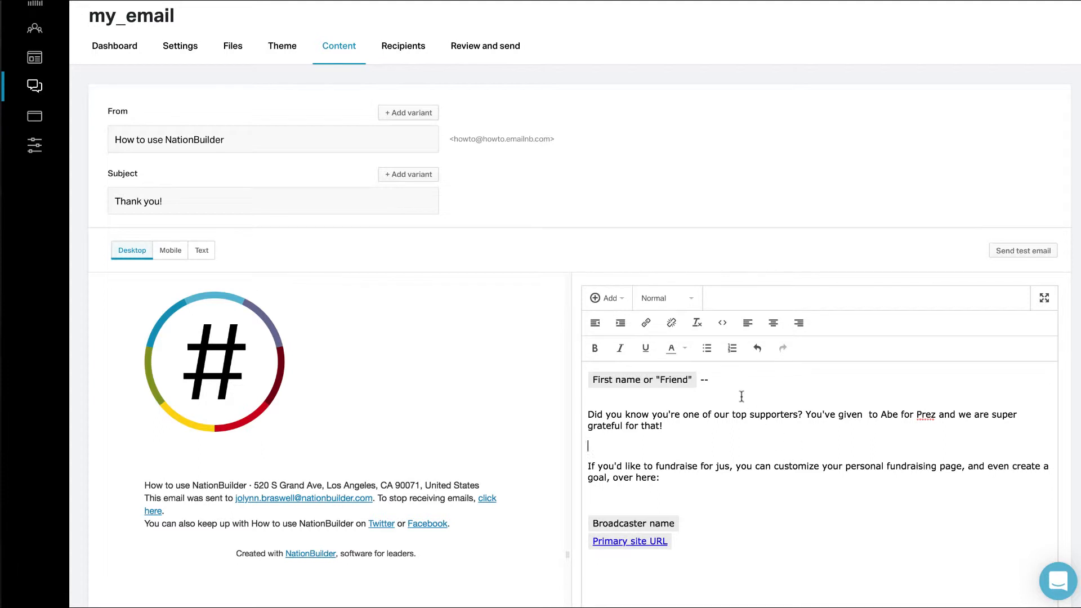
- Insert the Total donation amount smart field after "You've given" in the body and save the email content
click(863, 415)
click(622, 298)
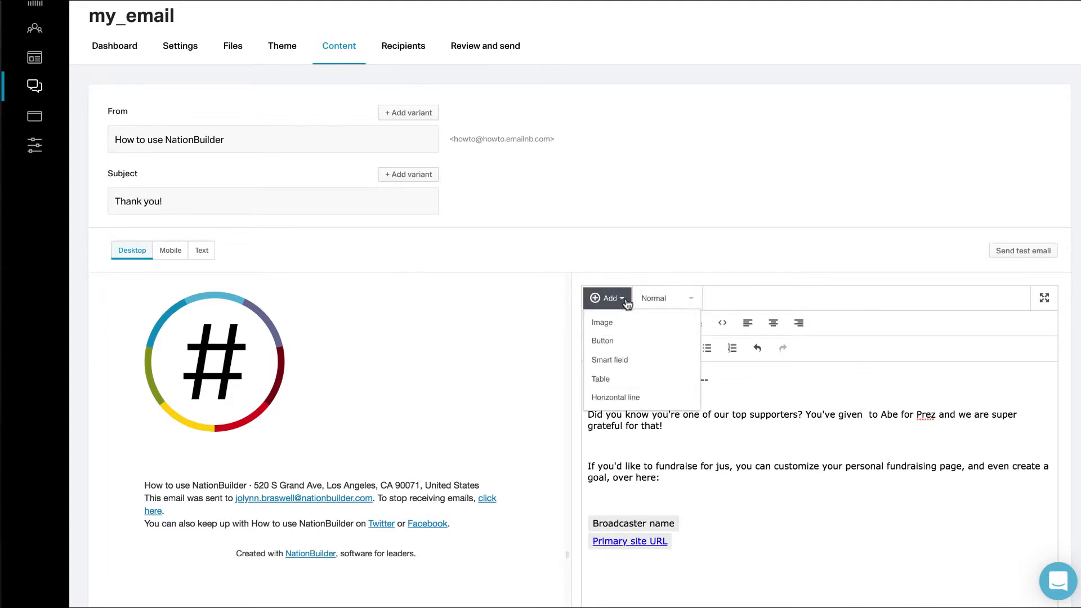
click(636, 359)
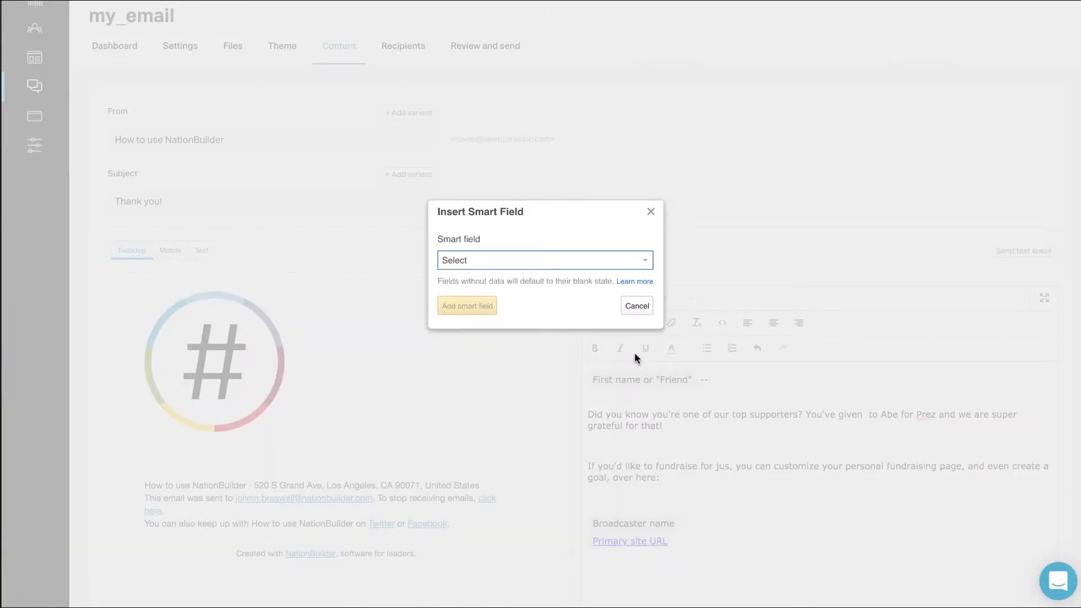
click(566, 265)
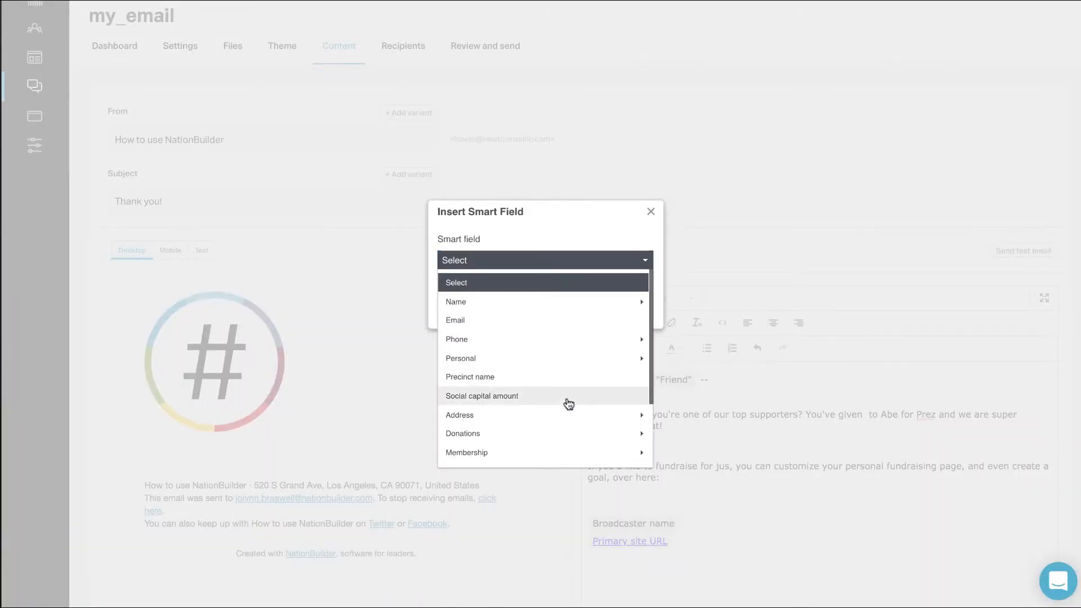
mouse_move(569, 436)
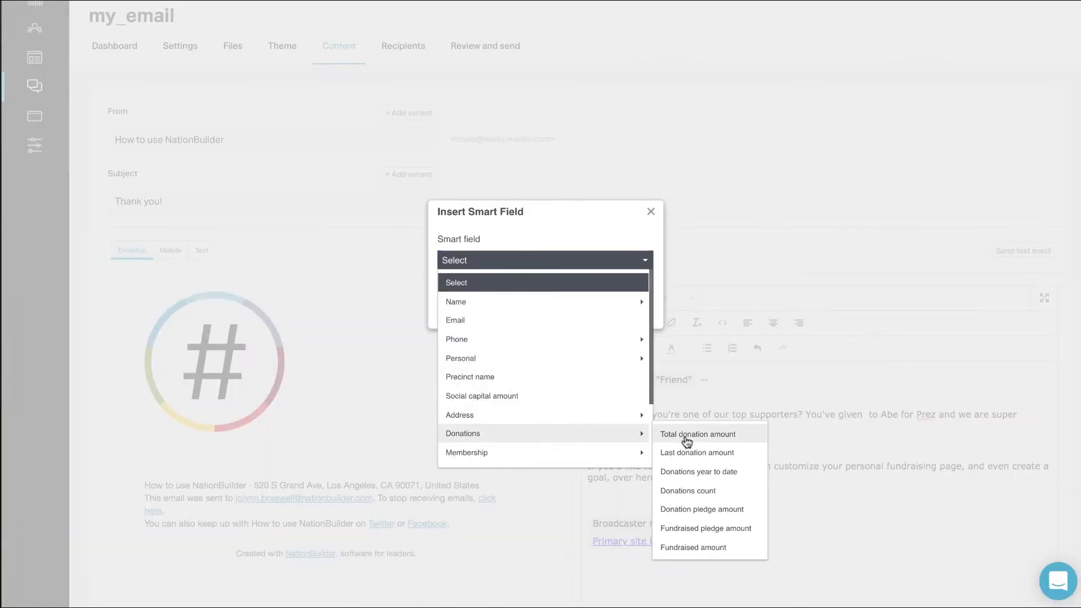
click(690, 434)
click(469, 305)
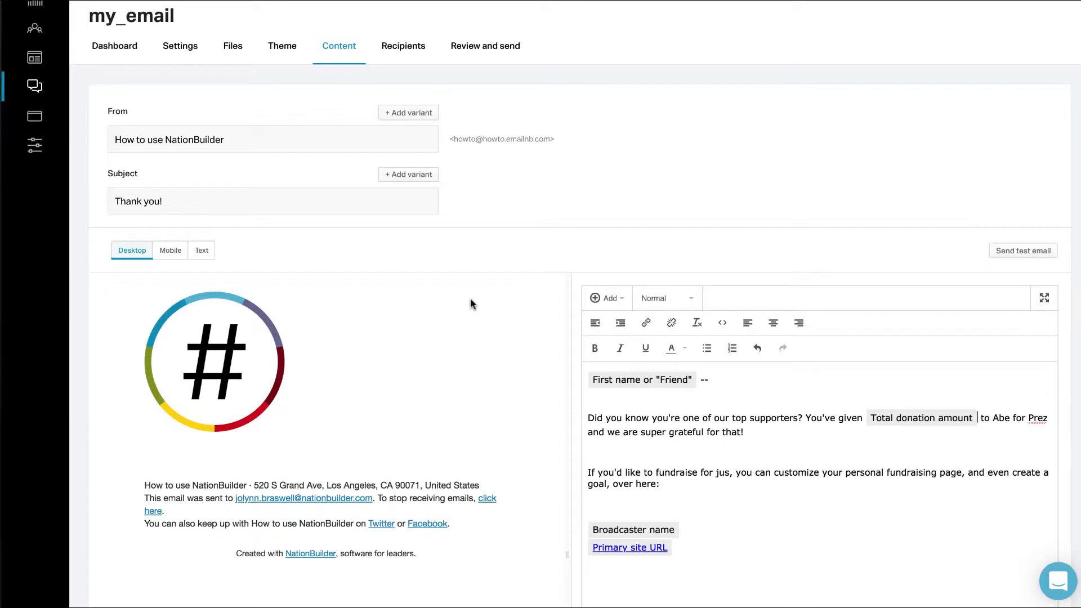
scroll(673, 541, down, 5)
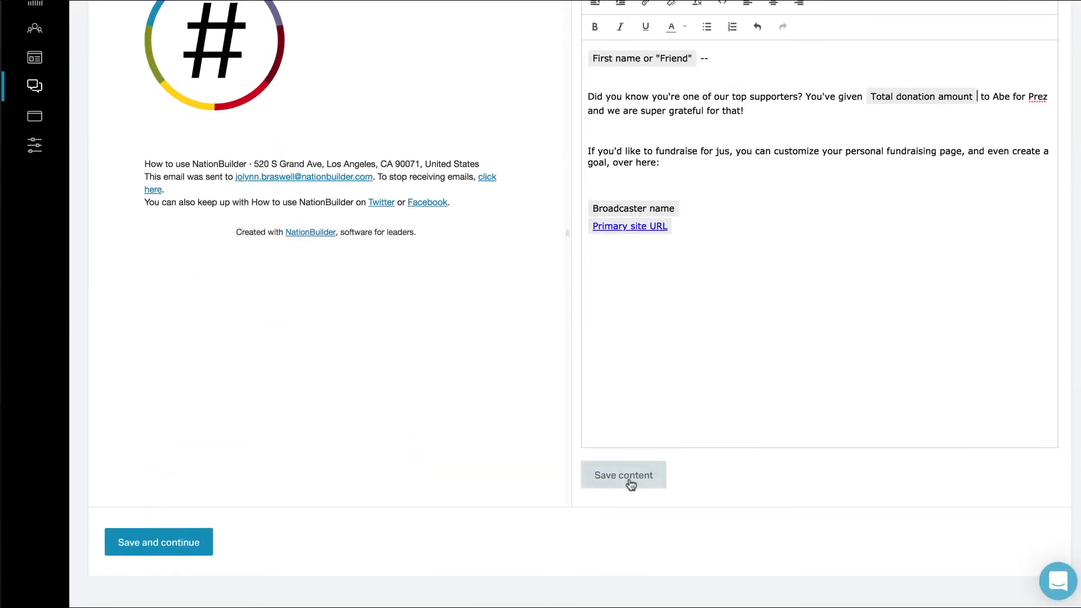
click(631, 479)
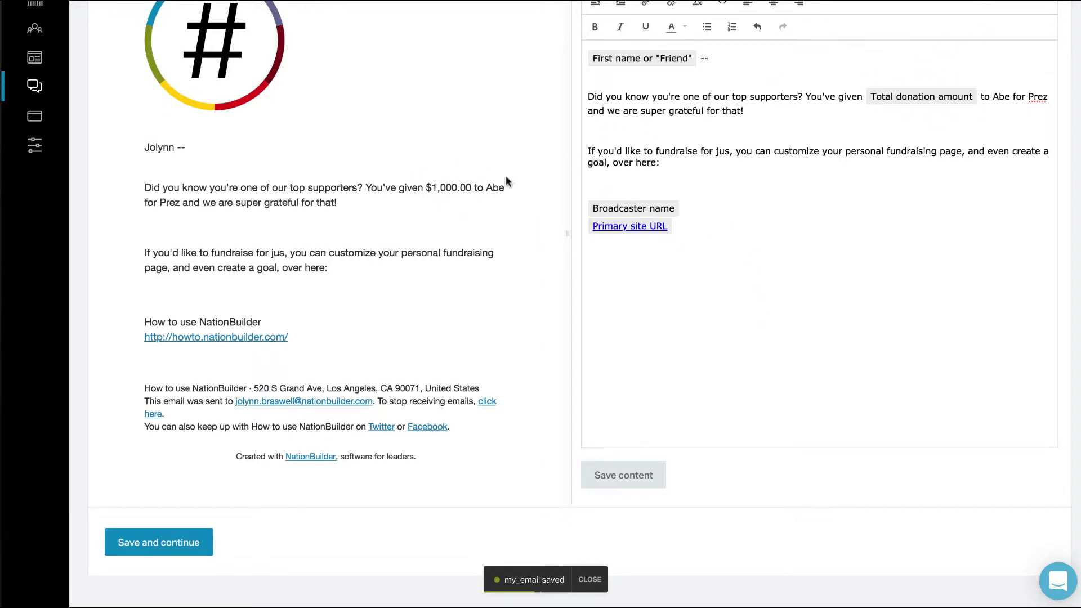
- Preview the email in its mobile, text and desktop versions and check the test email dialog without sending
scroll(506, 181, up, 3)
click(170, 62)
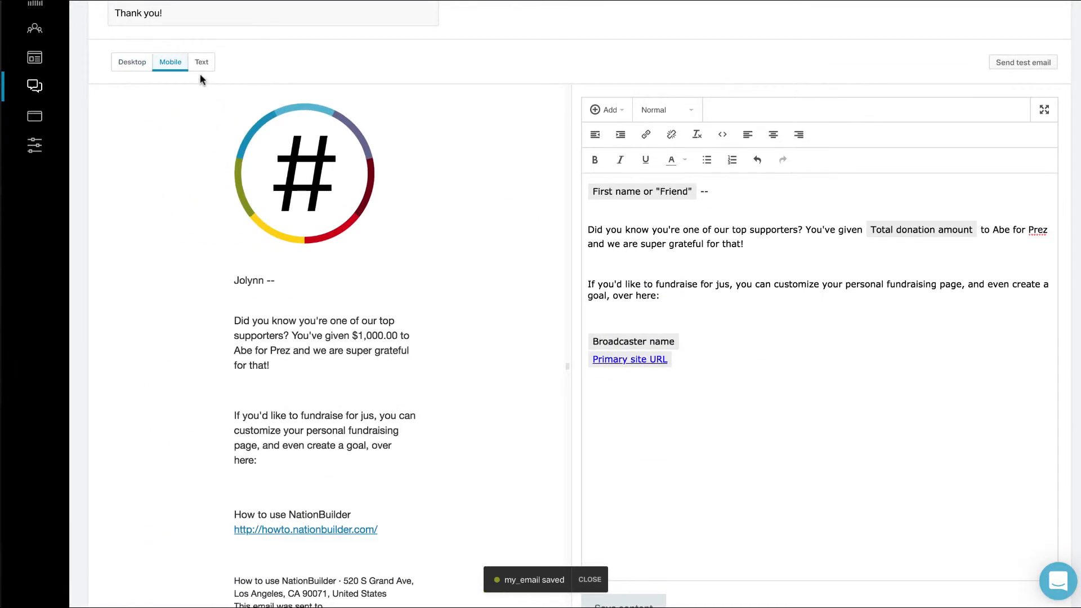
click(201, 64)
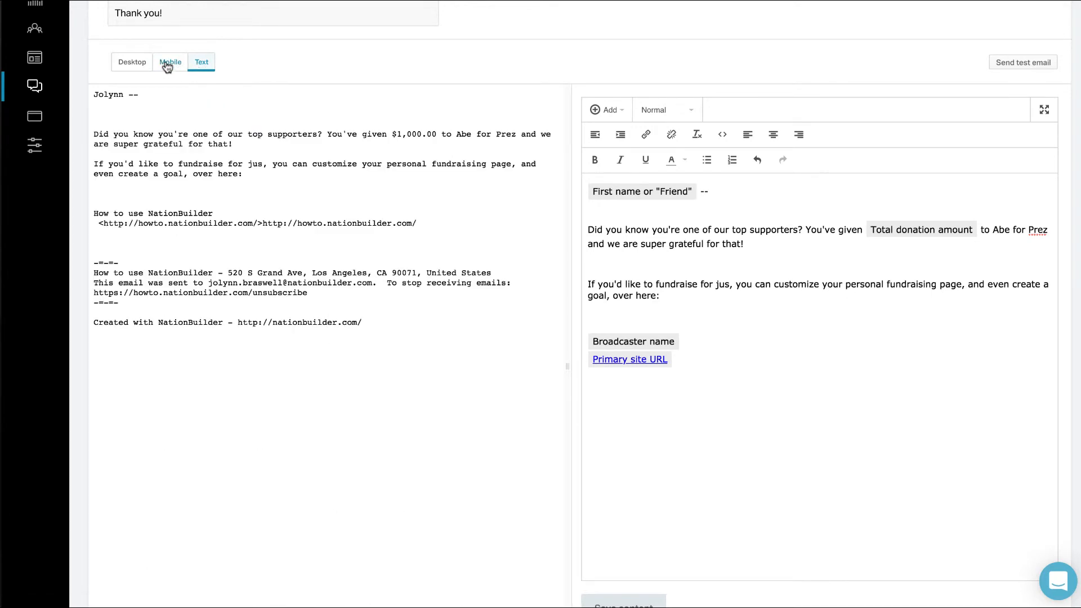
click(170, 63)
click(137, 64)
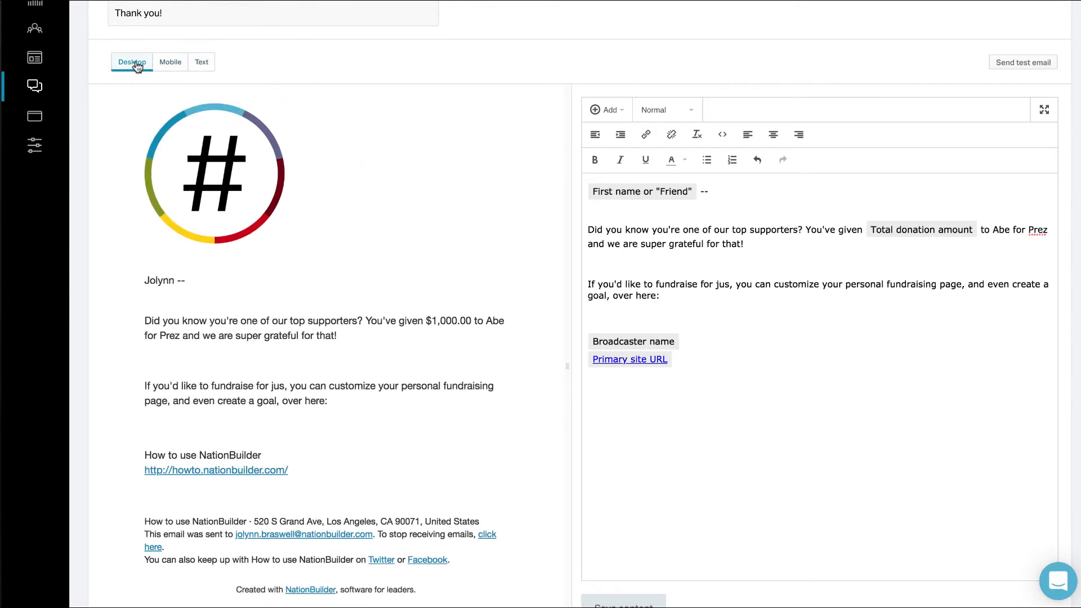
click(1021, 64)
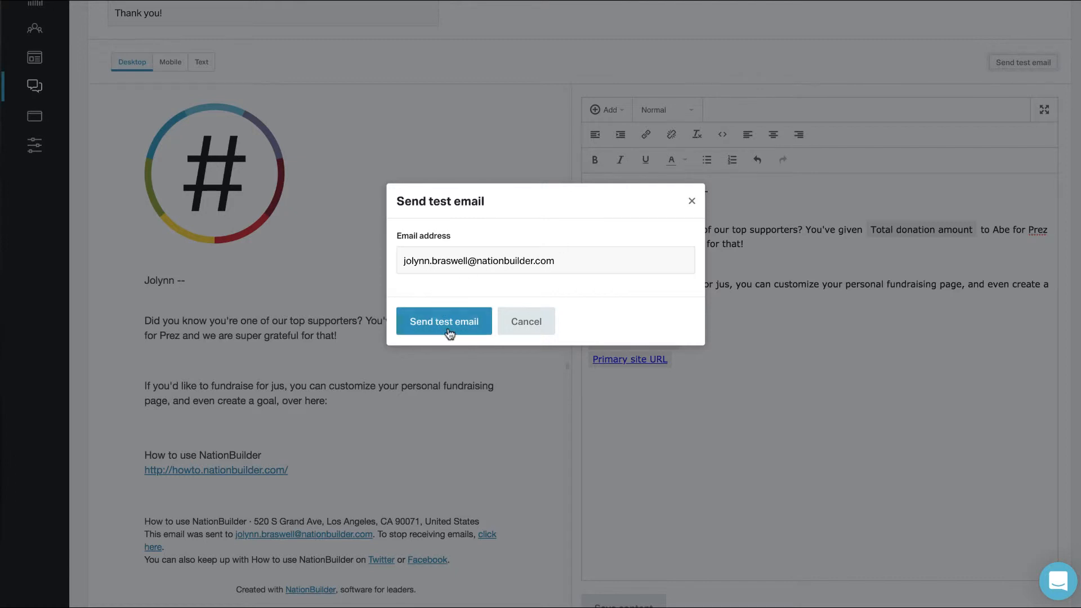
click(692, 202)
- Save the email content and continue to the recipient settings
scroll(721, 322, down, 3)
click(194, 544)
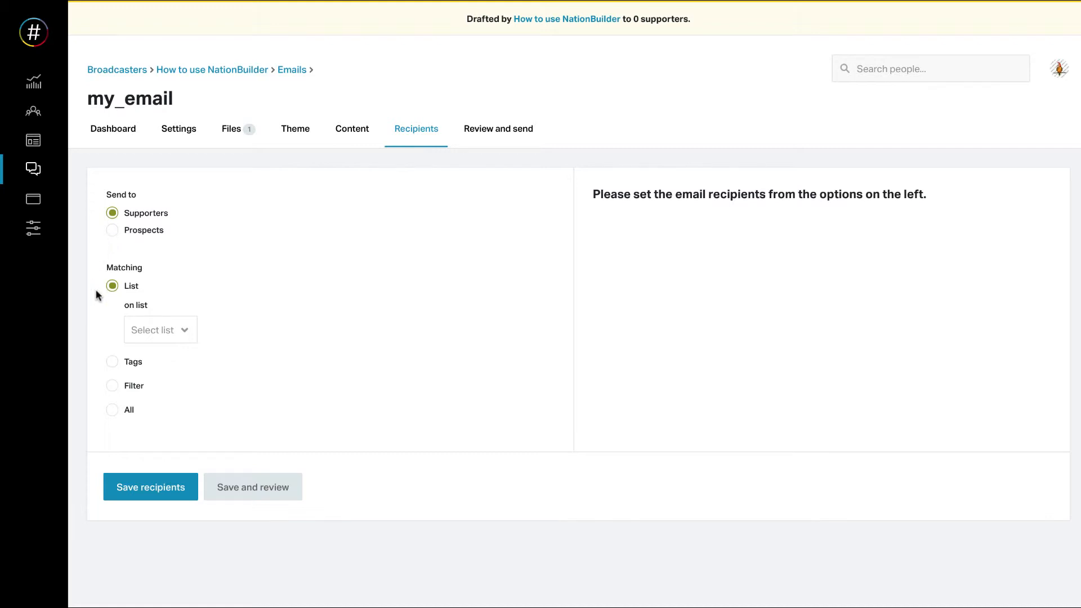
- Match the supporters who receive the email by the tag "weekly newsletter"
click(112, 363)
click(113, 385)
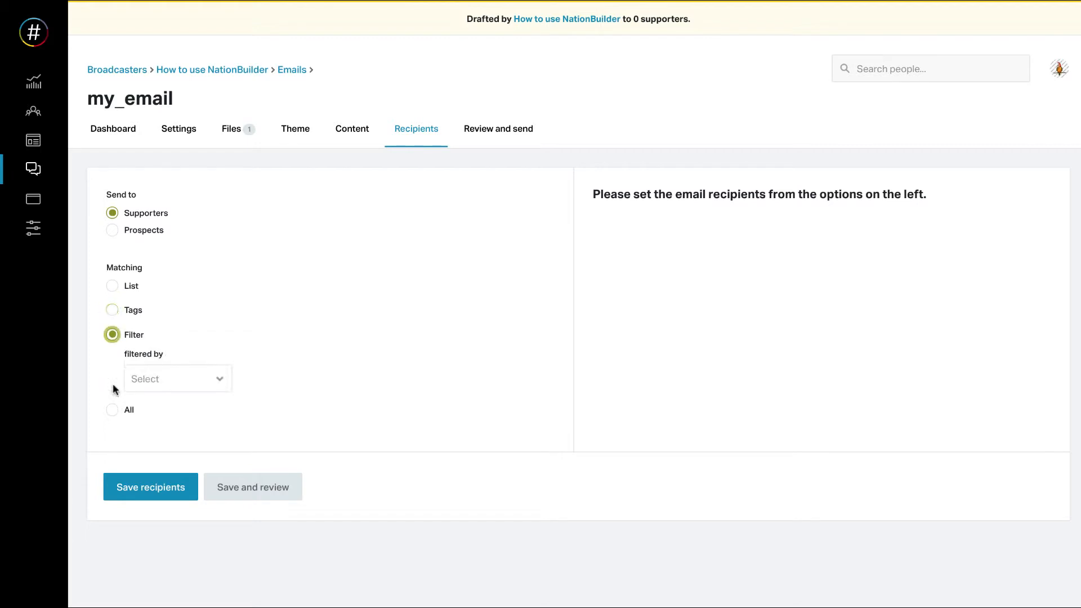
click(113, 310)
click(169, 365)
text(we)
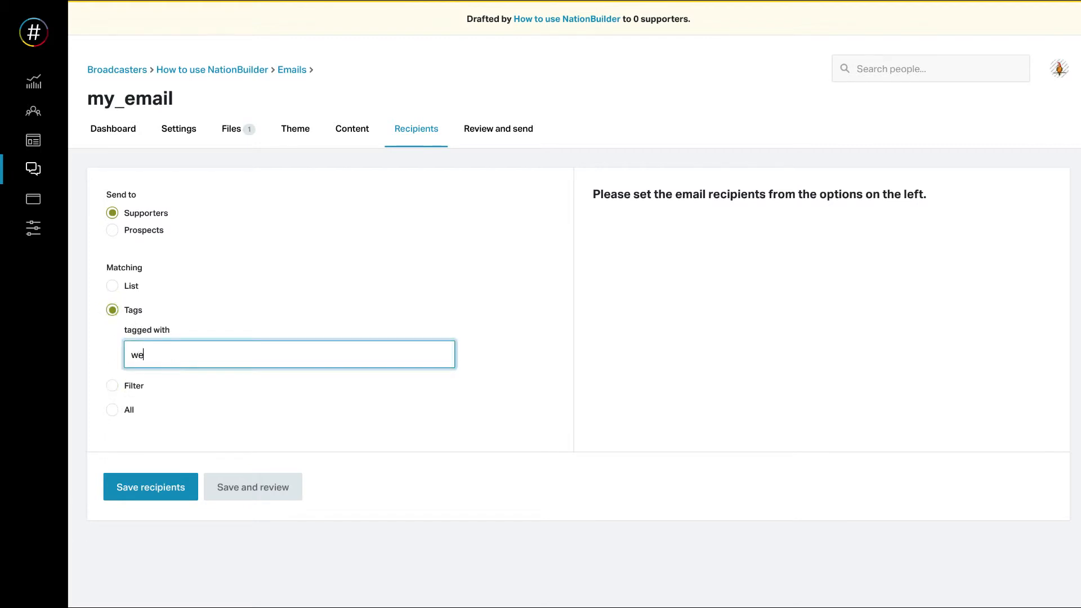
text(e)
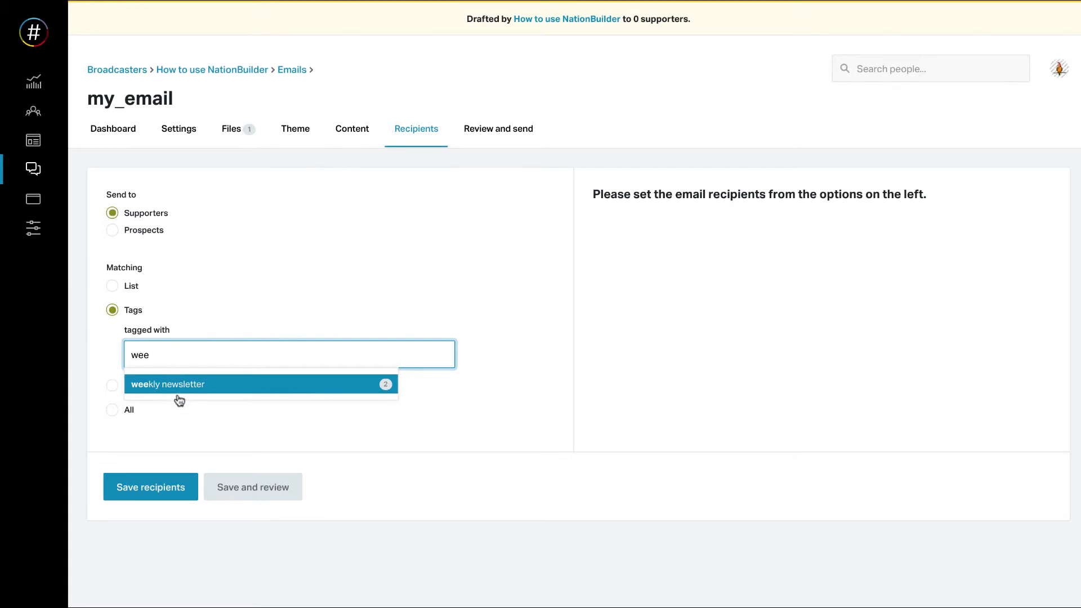
click(181, 384)
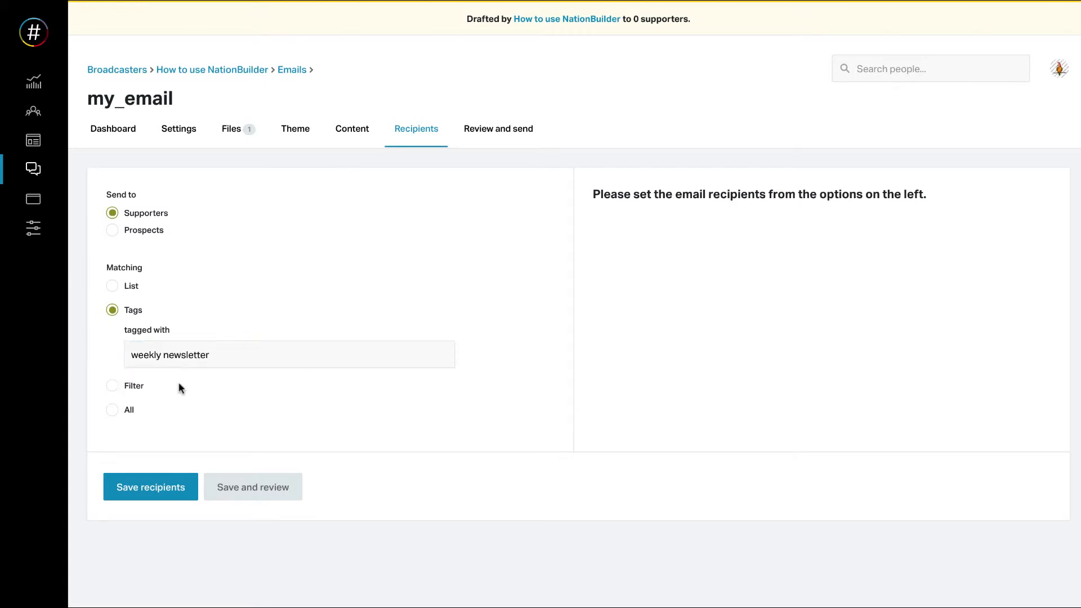
- Set the email's recipients to all supporters
click(112, 409)
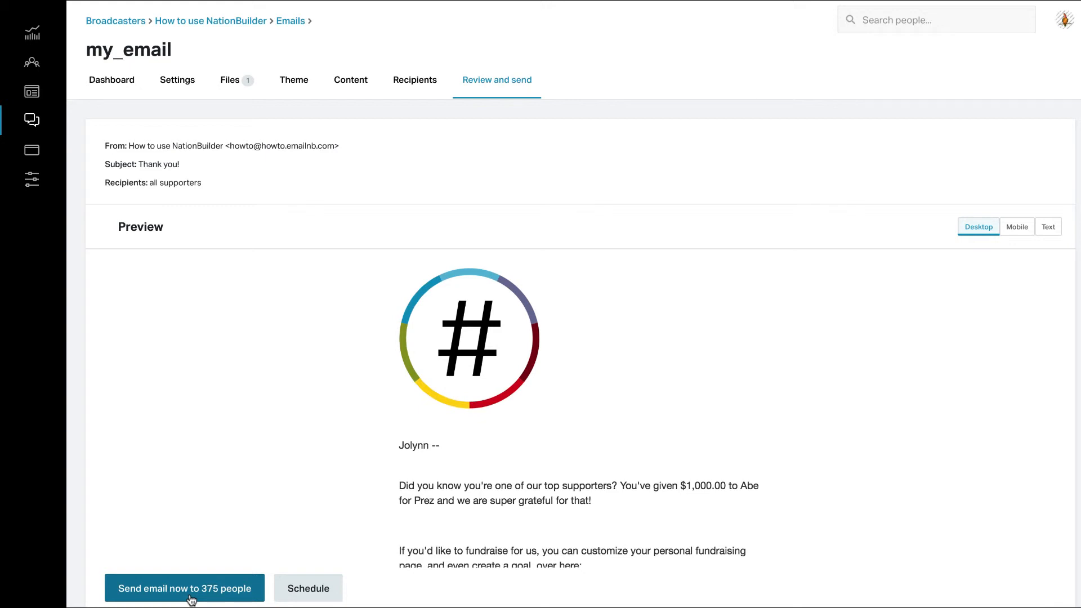
- Schedule the email blast to go out on 2019-06-05 at 4:00 PM
click(308, 589)
click(526, 311)
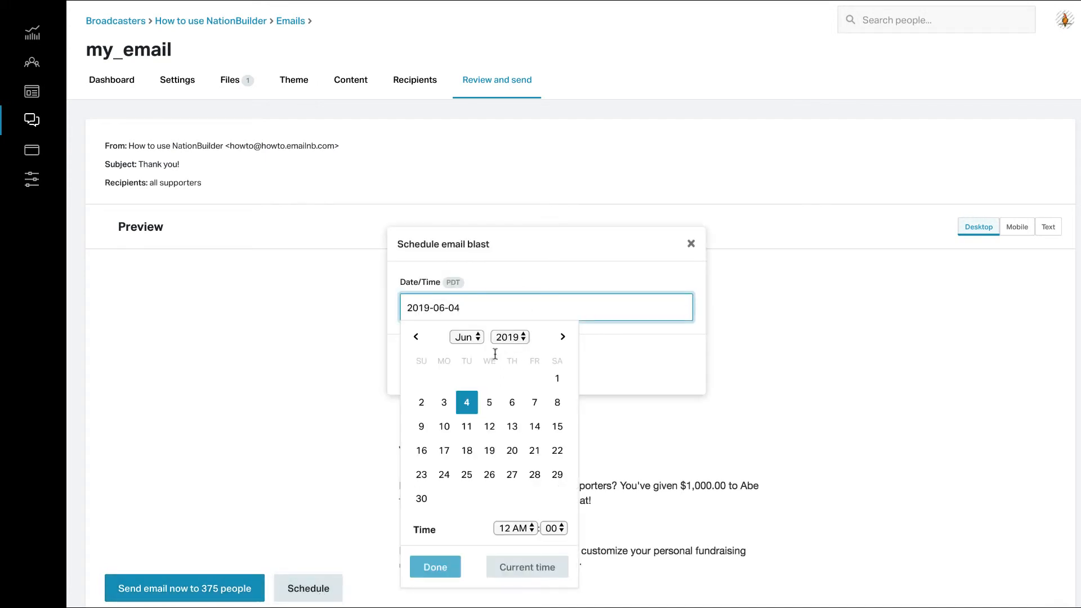
click(490, 403)
click(528, 529)
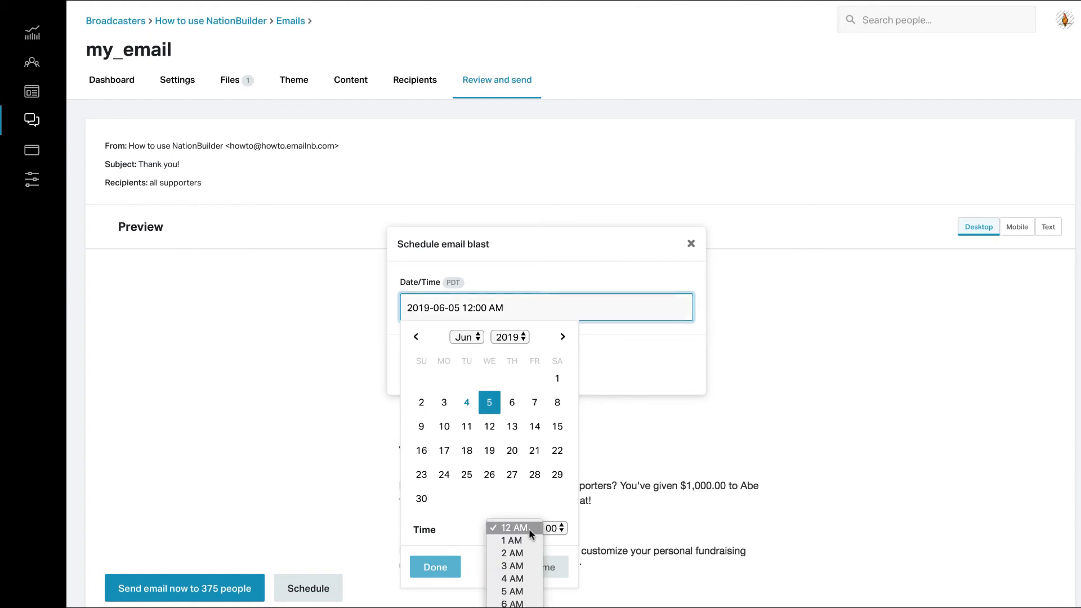
click(531, 601)
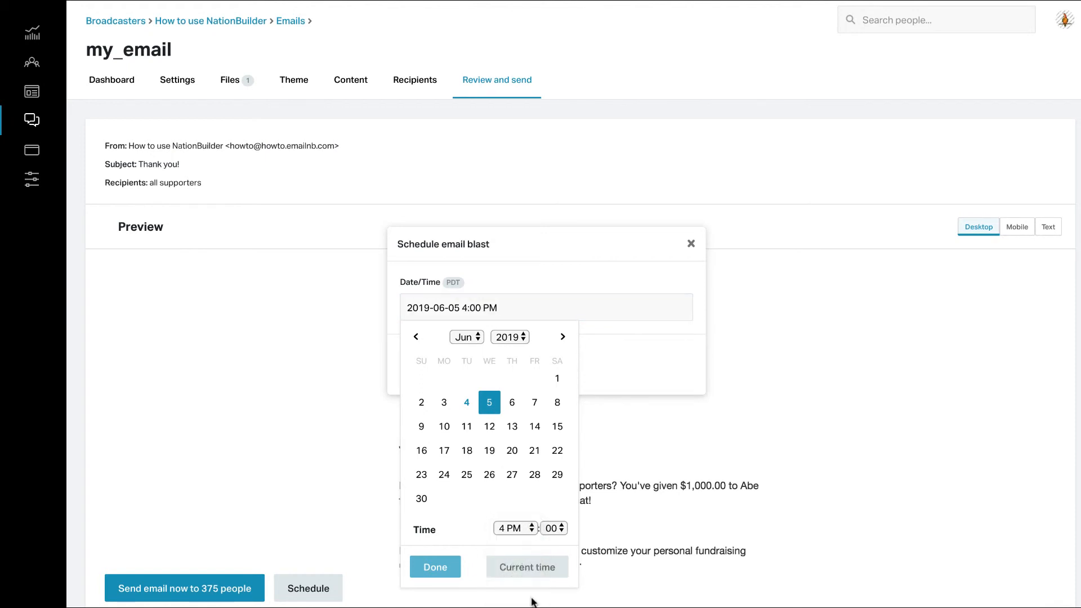
click(444, 567)
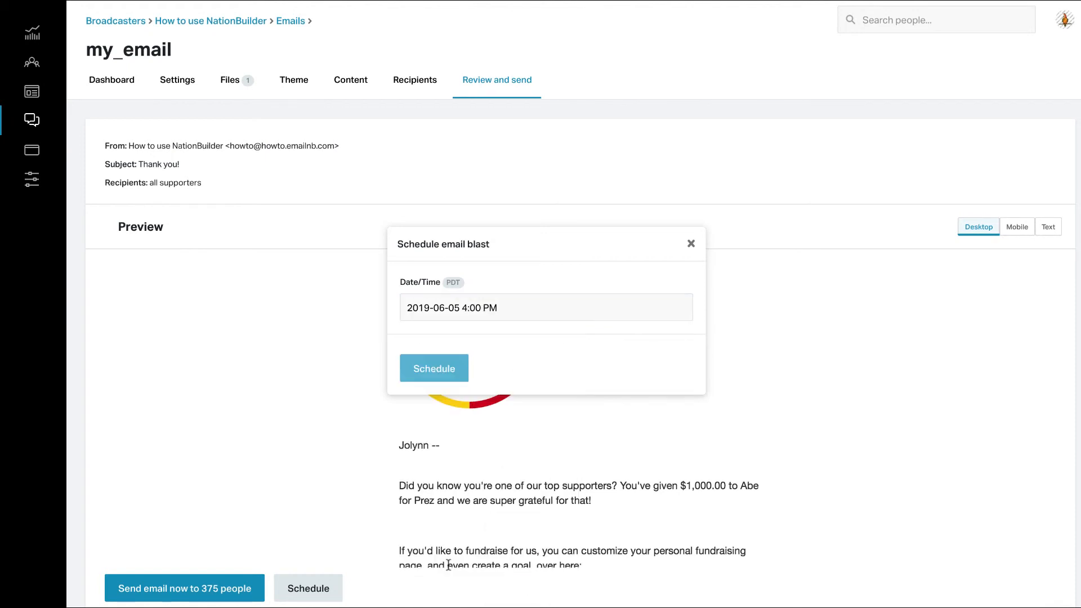
click(446, 380)
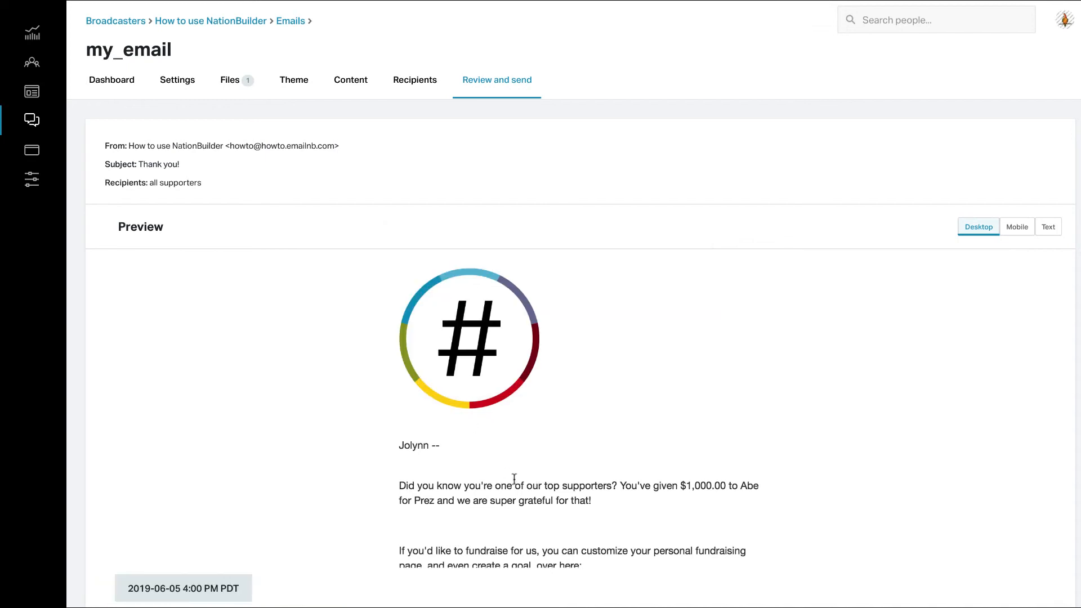
- Reschedule the email blast to 5:00 PM on the same day
click(169, 596)
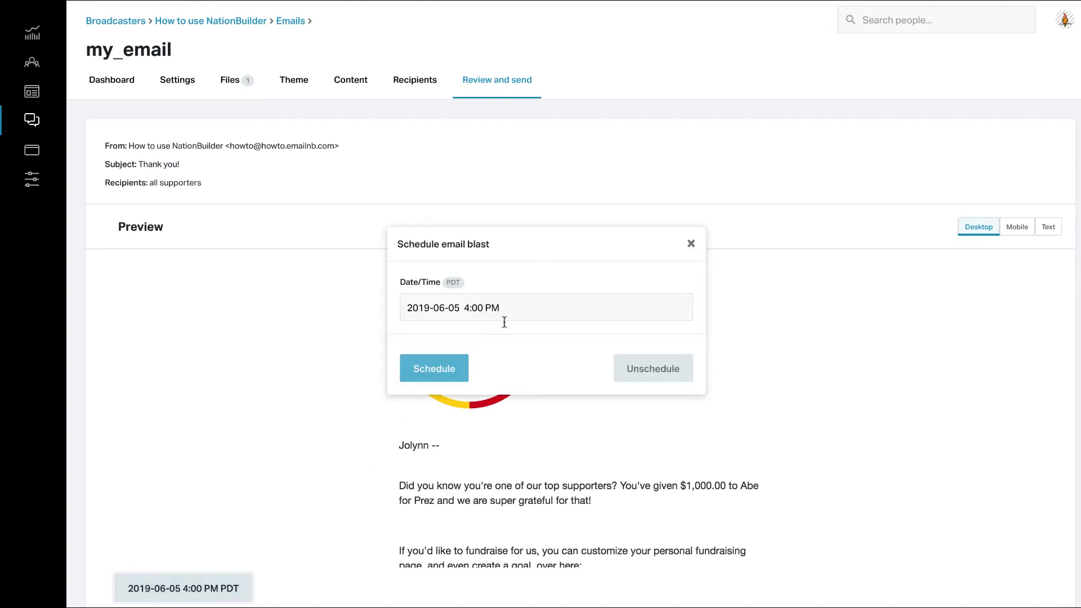
click(516, 307)
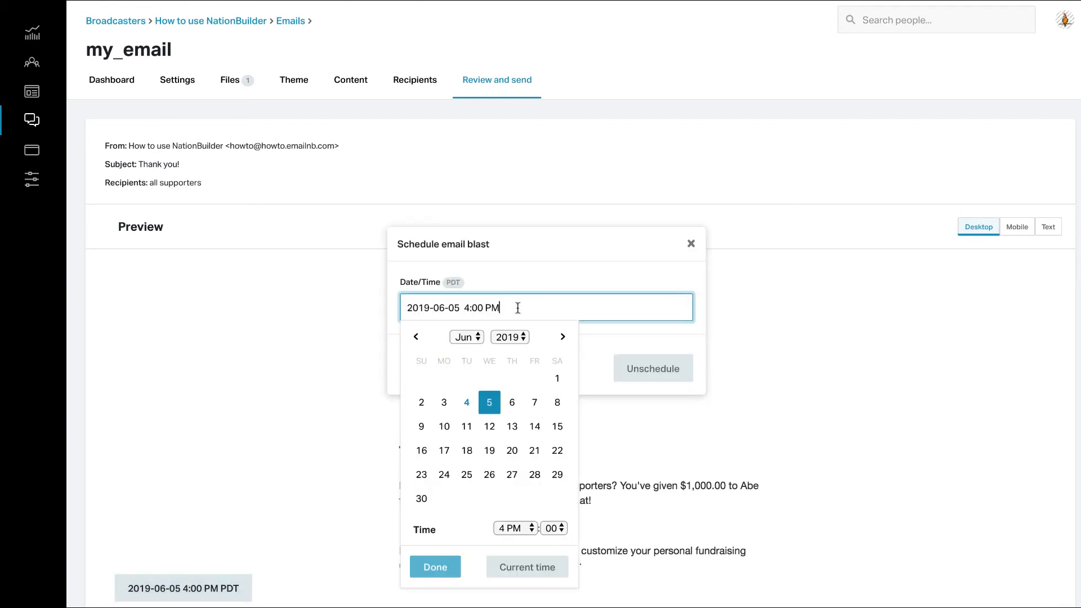
click(531, 527)
click(515, 544)
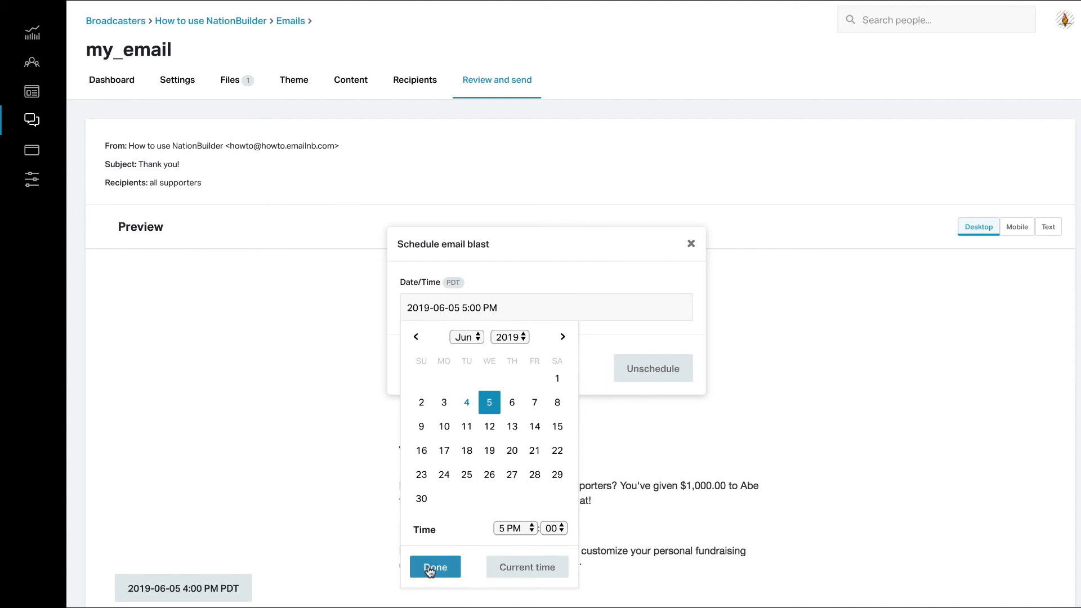
click(429, 569)
click(441, 368)
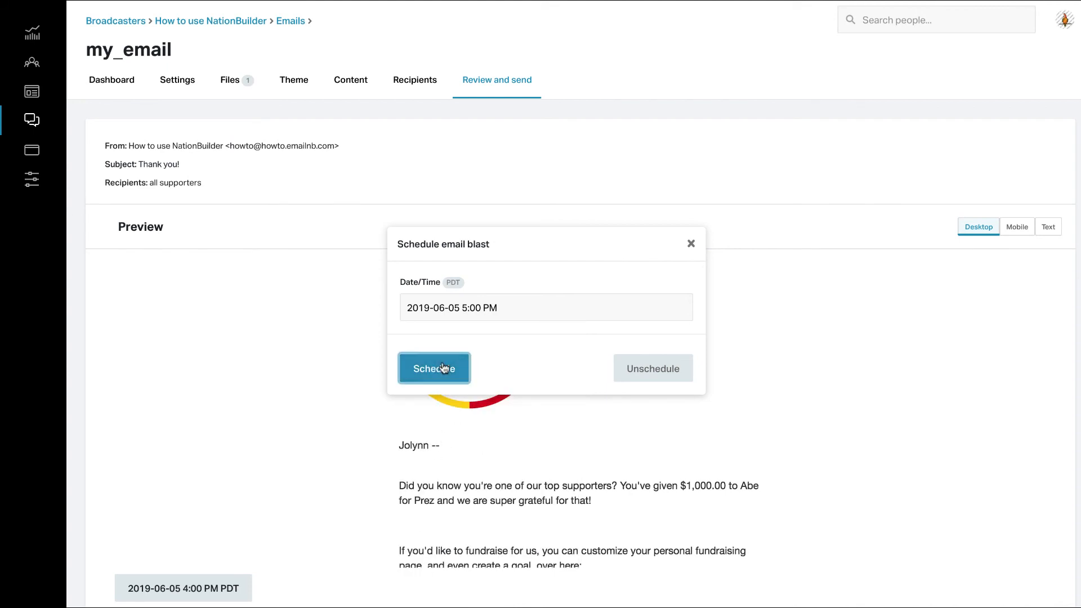
- Unschedule the email blast and confirm the cancellation of its planned sending
click(214, 589)
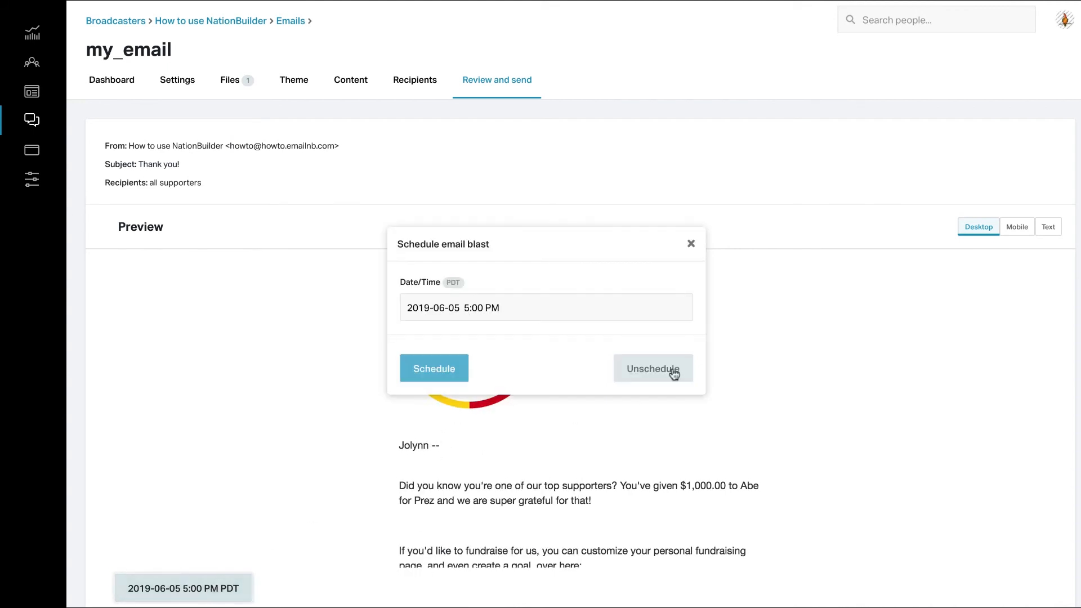
click(657, 376)
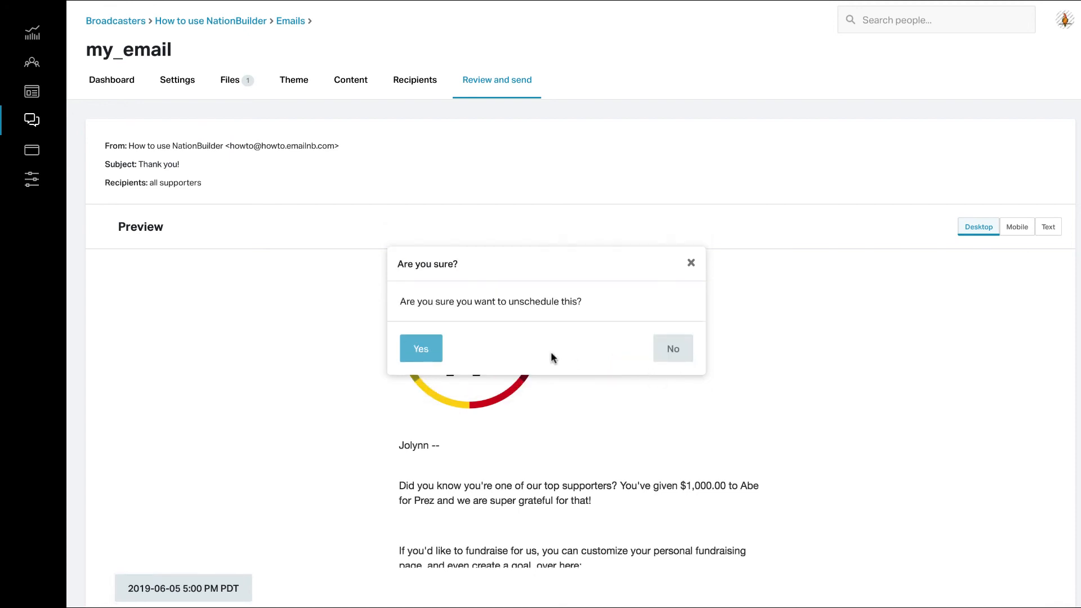
click(426, 352)
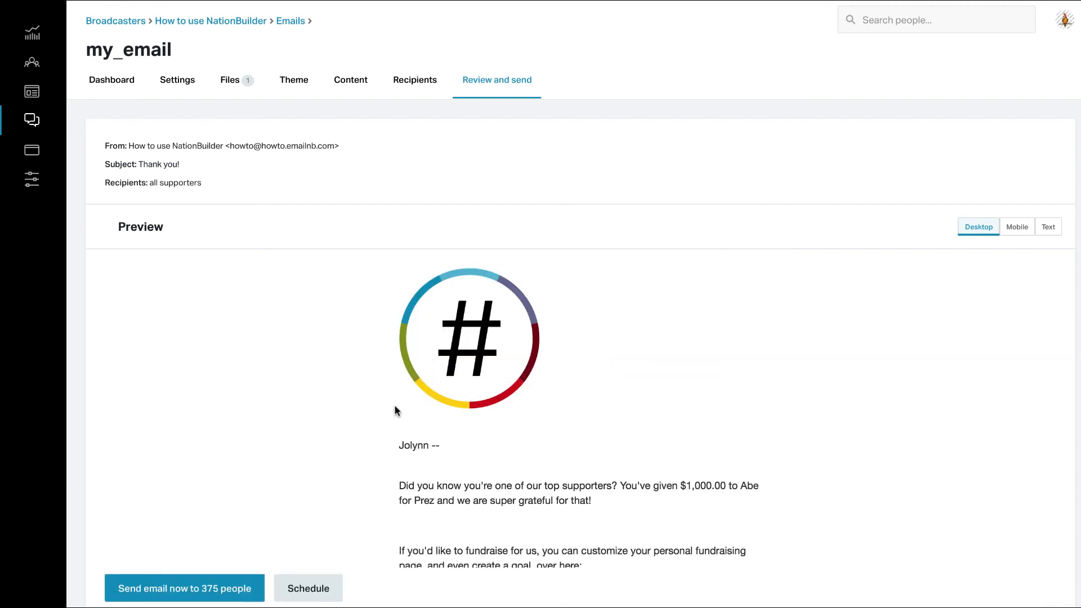